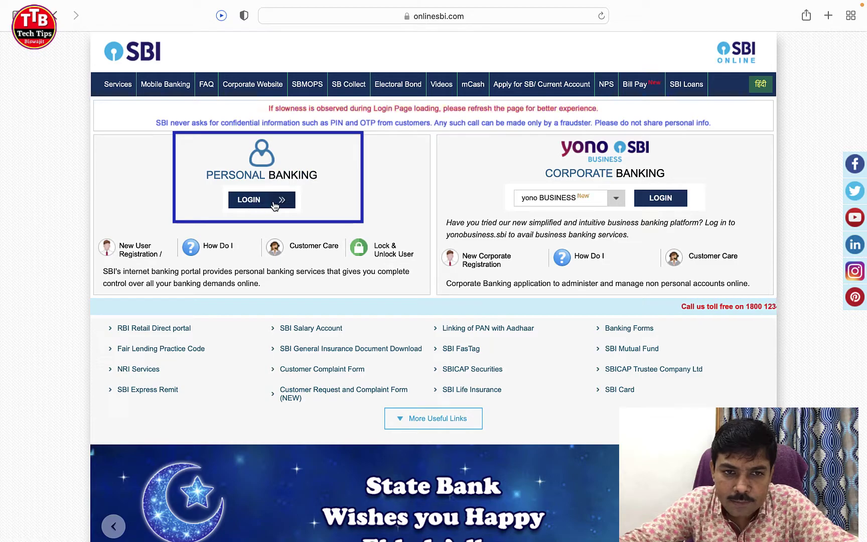
# Step: Log in to OnlineSBI Personal Banking with the username, password and the displayed captcha text
pyautogui.click(257, 201)
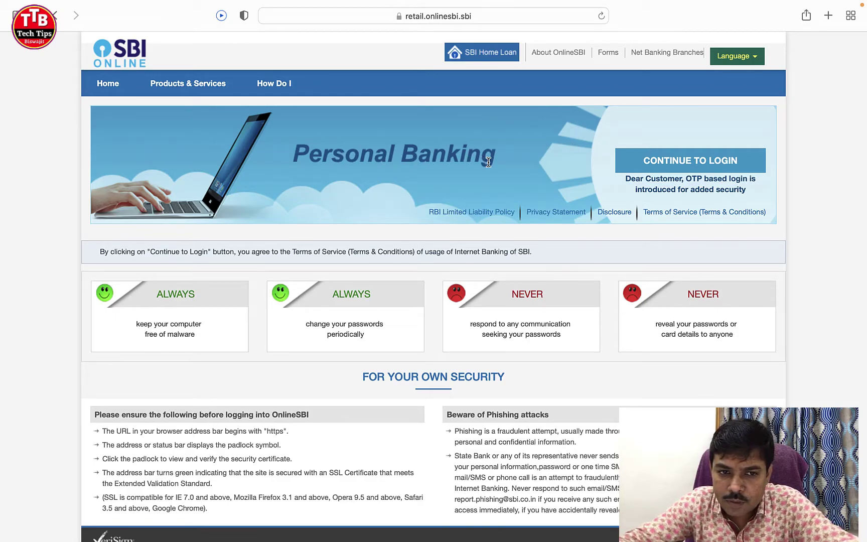
pyautogui.click(695, 161)
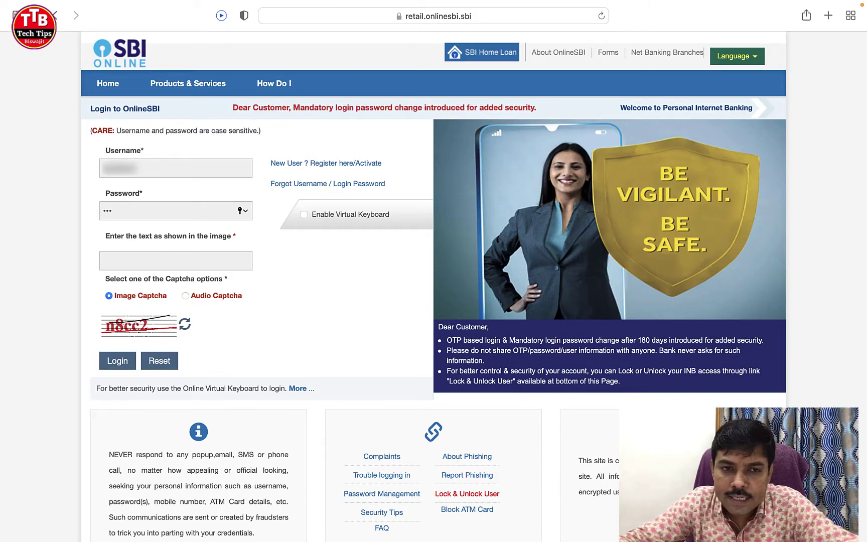
pyautogui.write('••••••••')
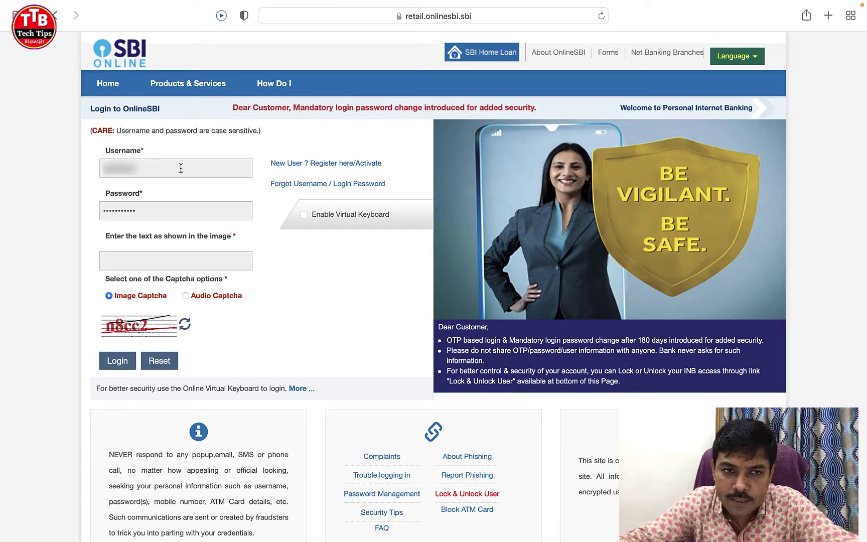
pyautogui.click(184, 258)
pyautogui.write('n')
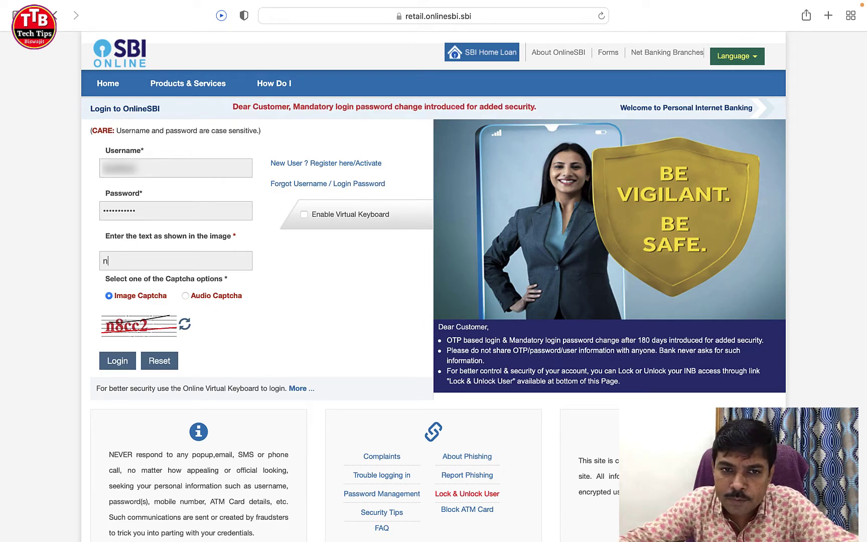
pyautogui.write('8cc2')
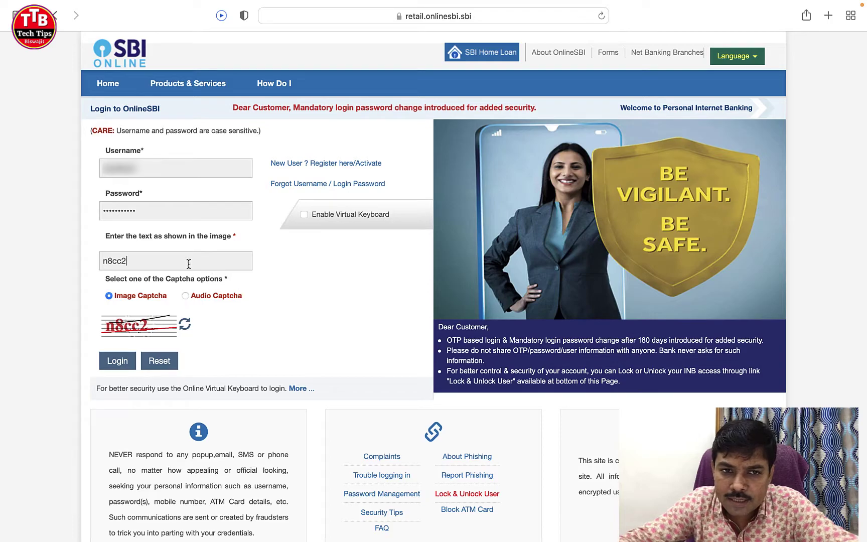
pyautogui.click(120, 366)
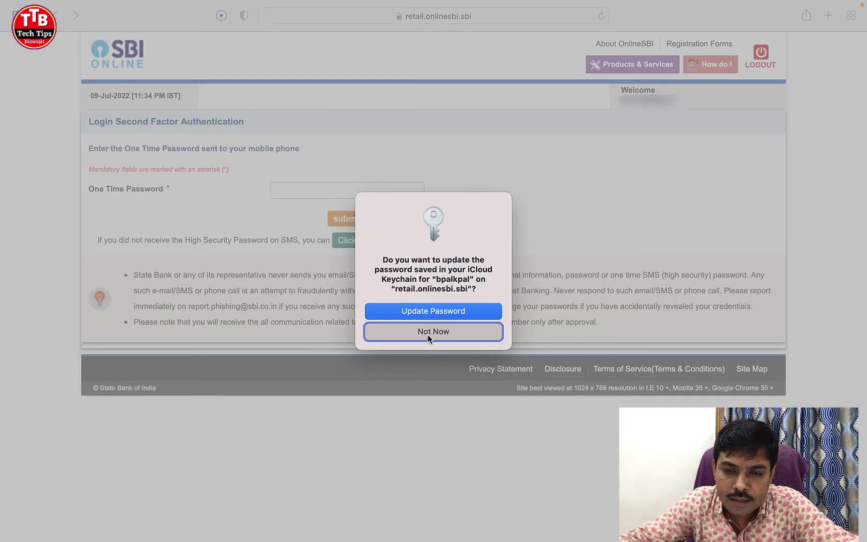
# Step: Submit the one-time password, declining Keychain prompts and postponing the email-address update
pyautogui.click(429, 334)
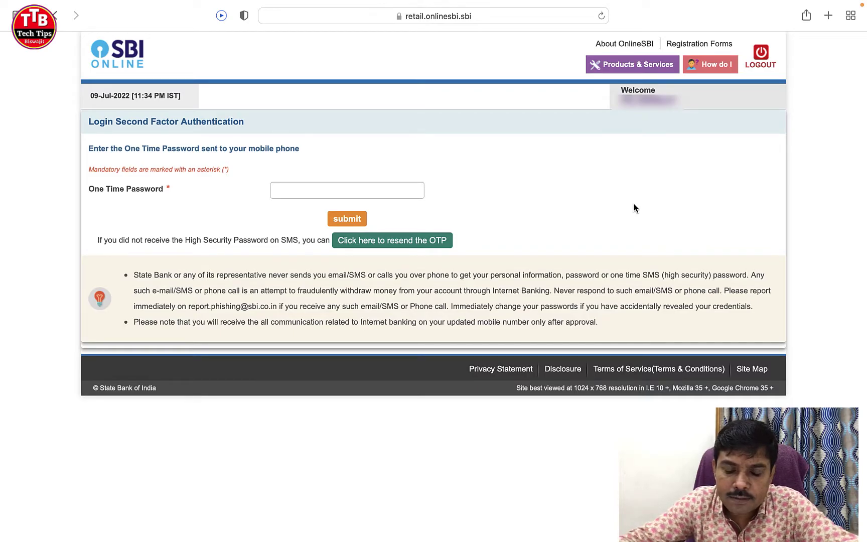
pyautogui.write('••••••••')
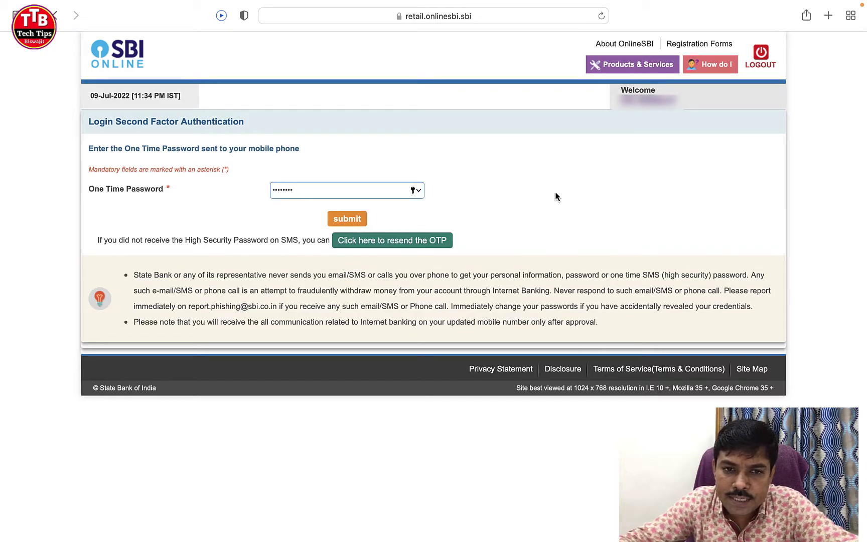
pyautogui.click(346, 219)
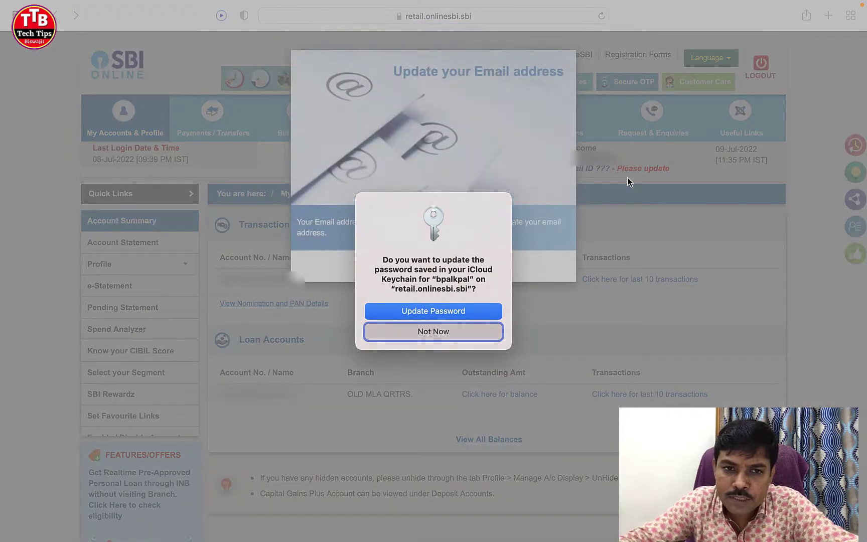
pyautogui.click(445, 333)
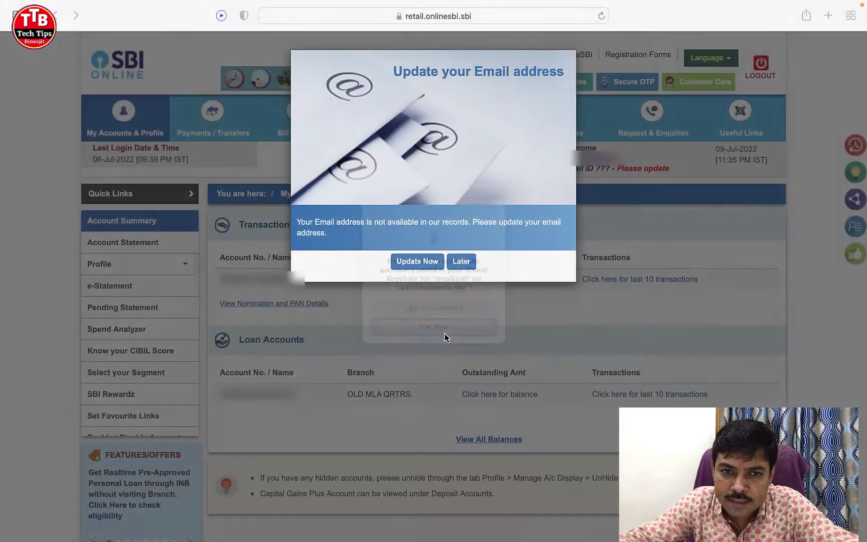
pyautogui.click(462, 262)
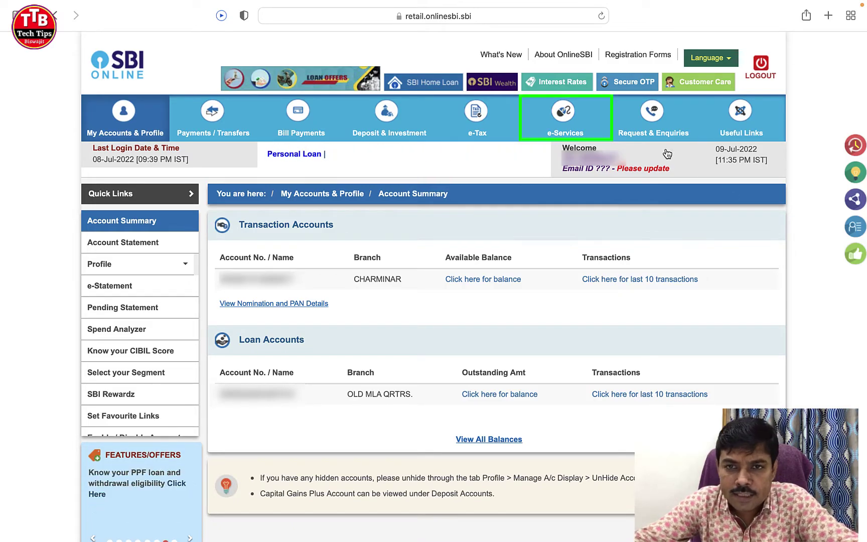
# Step: Open ATM Card Services under e-Services and start ATM Pin Generation
pyautogui.moveTo(563, 114)
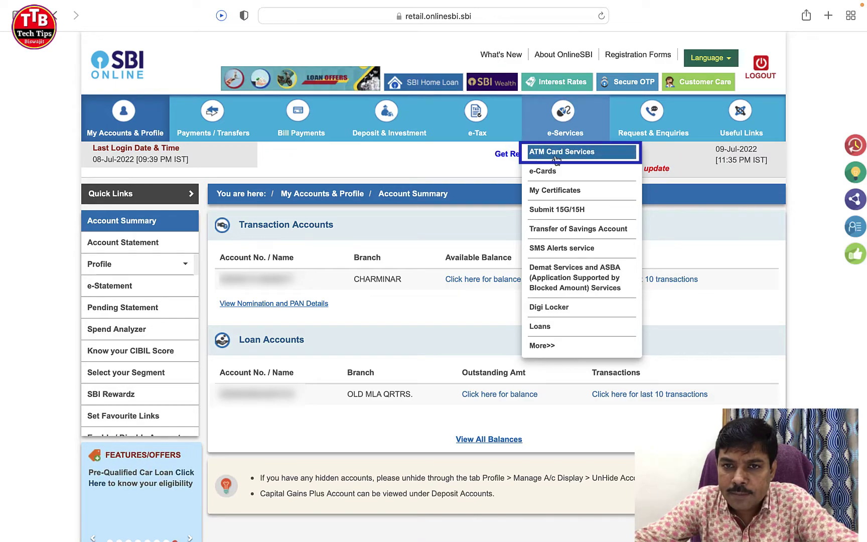
pyautogui.click(582, 154)
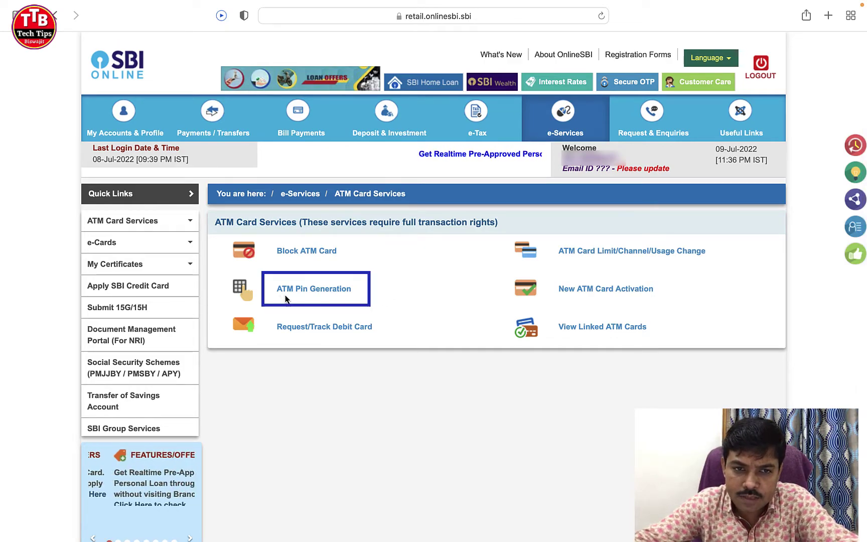
pyautogui.click(316, 293)
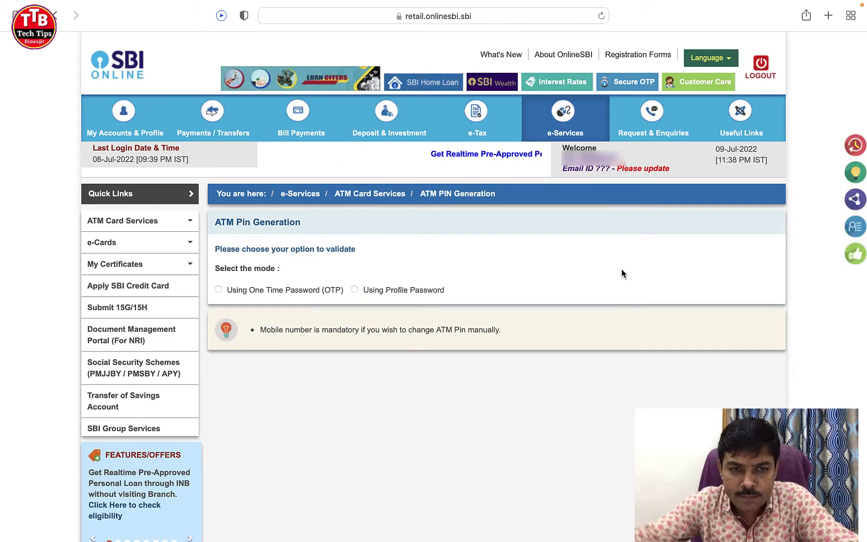
# Step: Choose Using Profile Password as the validation mode and decline Safari's strong password suggestion
pyautogui.scroll(-1, 622, 273)
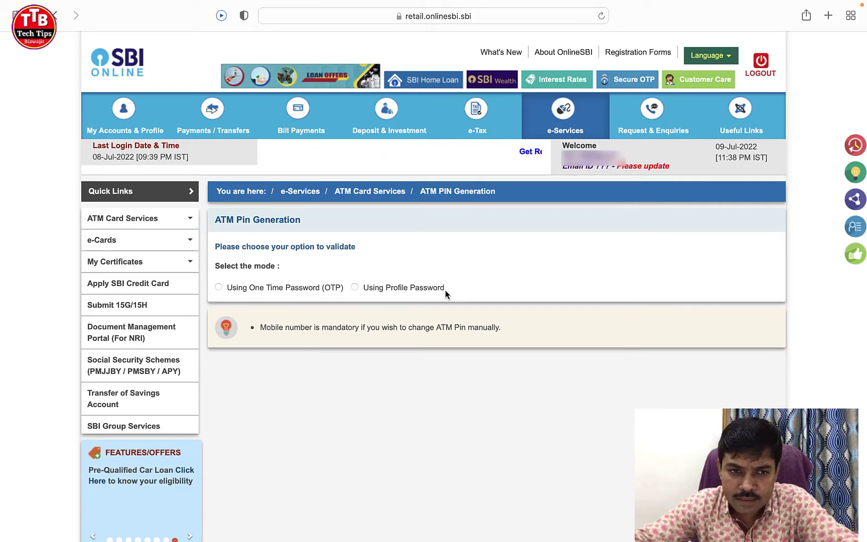
pyautogui.click(219, 288)
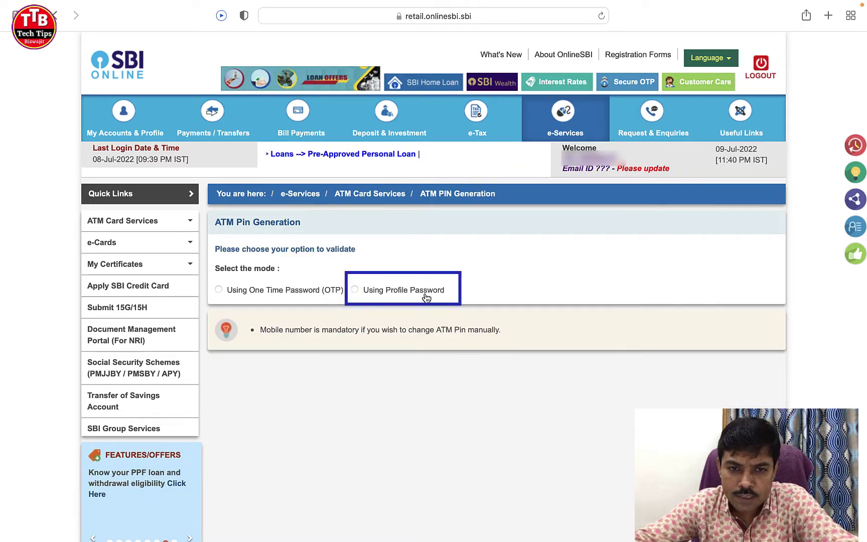
pyautogui.click(356, 291)
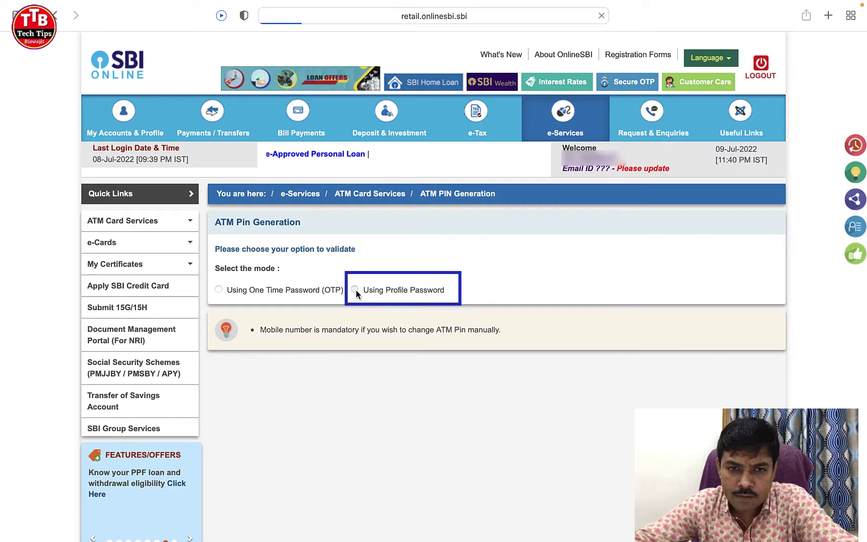
pyautogui.click(542, 329)
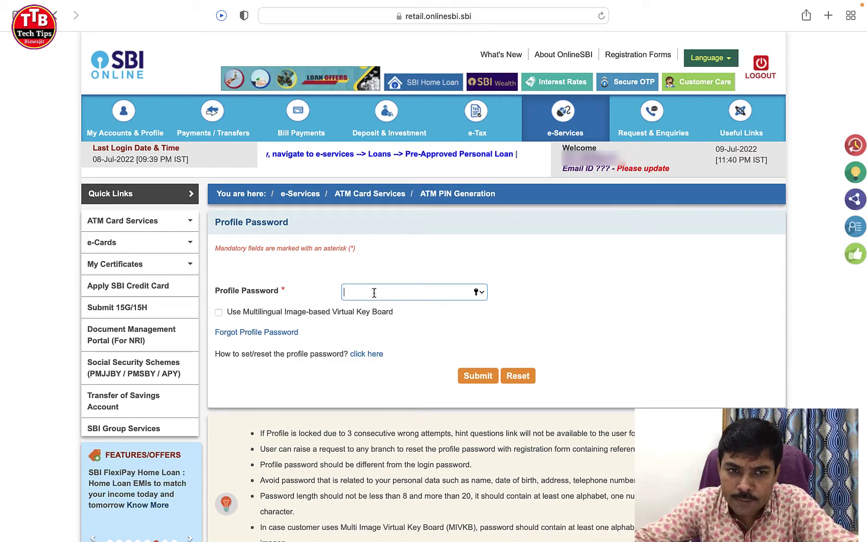
# Step: Enter and submit the profile password, dismissing the iCloud Keychain prompt
pyautogui.write('•••••••••')
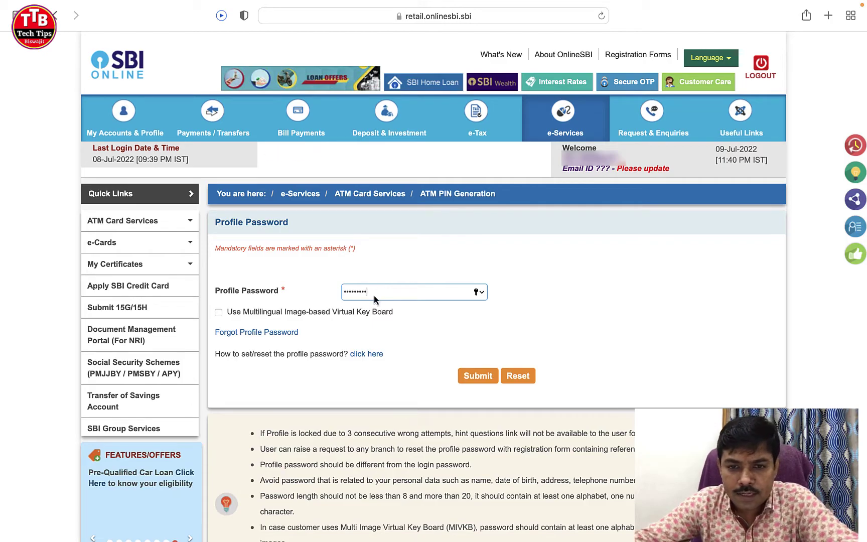
pyautogui.click(479, 378)
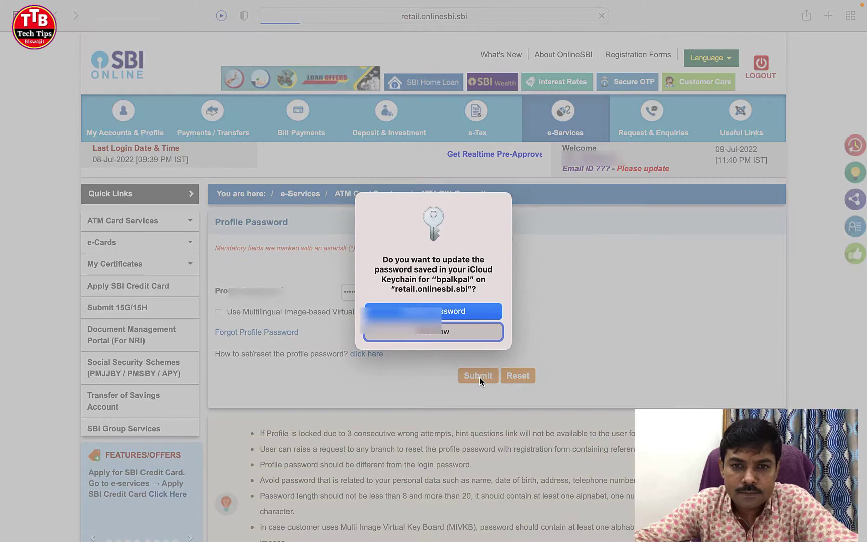
pyautogui.click(453, 338)
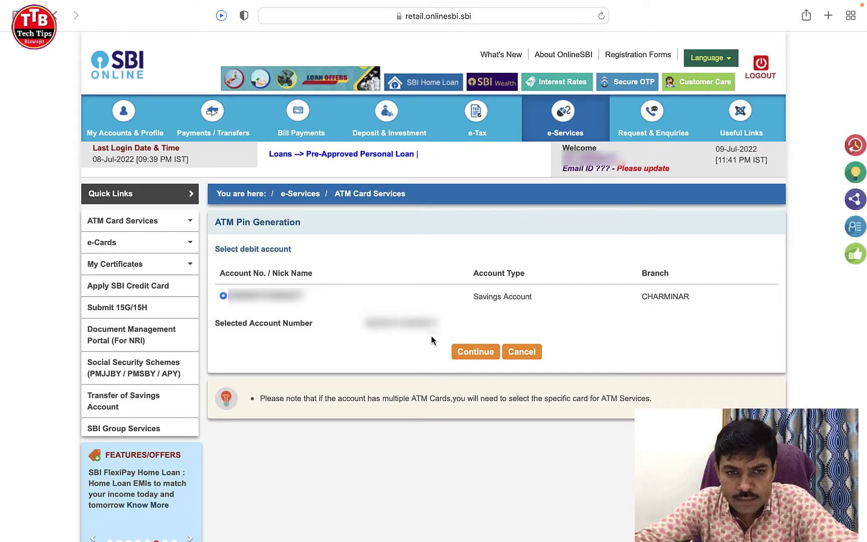
# Step: Continue with the CHARMINAR branch savings account and submit its ACTIVE debit card
pyautogui.click(475, 356)
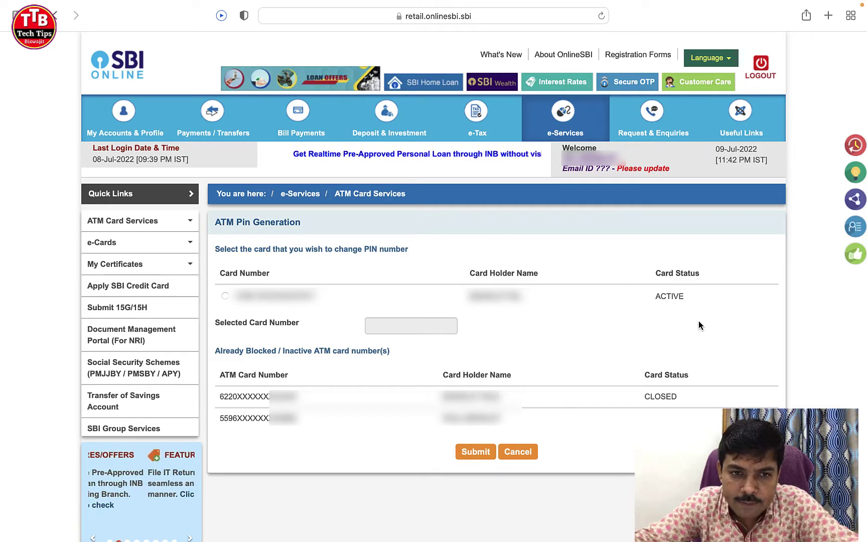
pyautogui.click(225, 296)
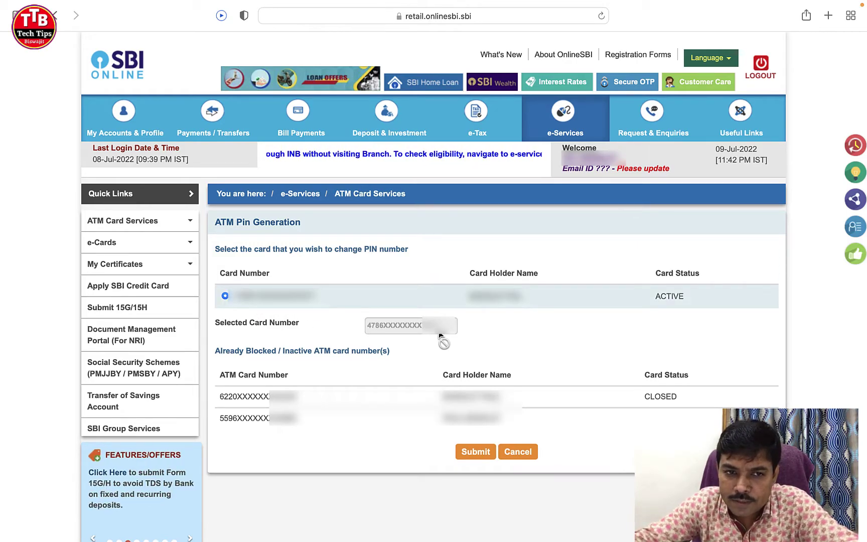
pyautogui.click(477, 455)
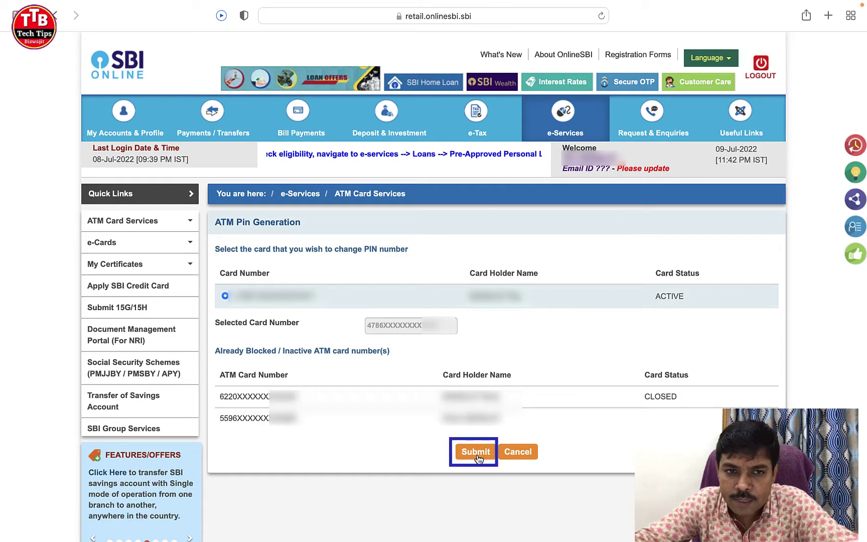
pyautogui.click(484, 458)
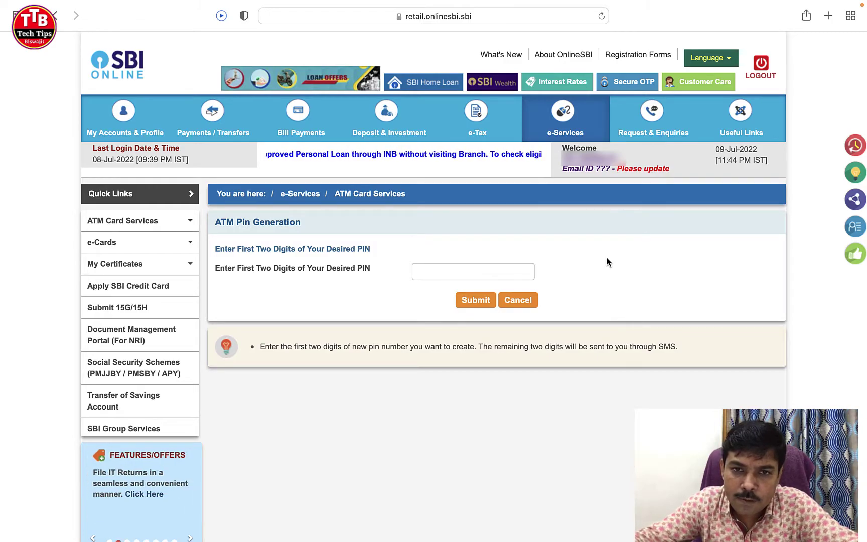
# Step: Enter and submit the first two digits of the desired PIN, dismissing the save-password prompt
pyautogui.press('Tab')
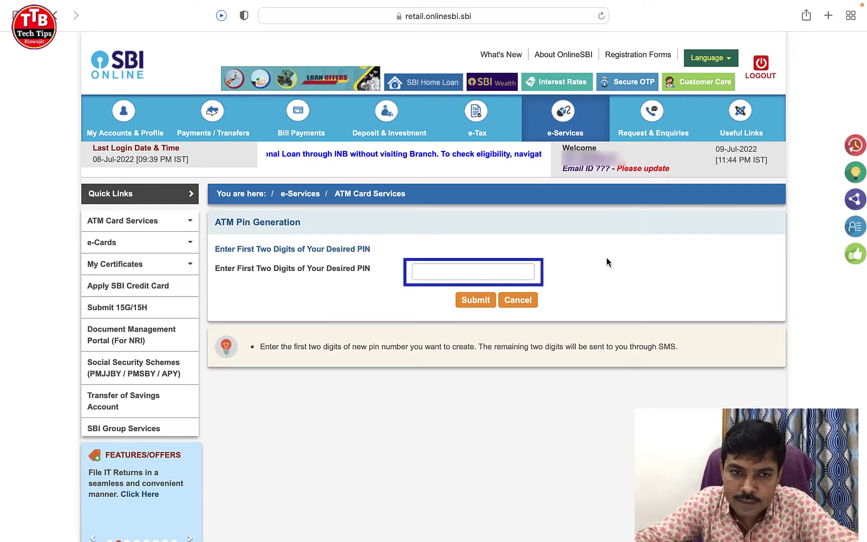
pyautogui.click(607, 262)
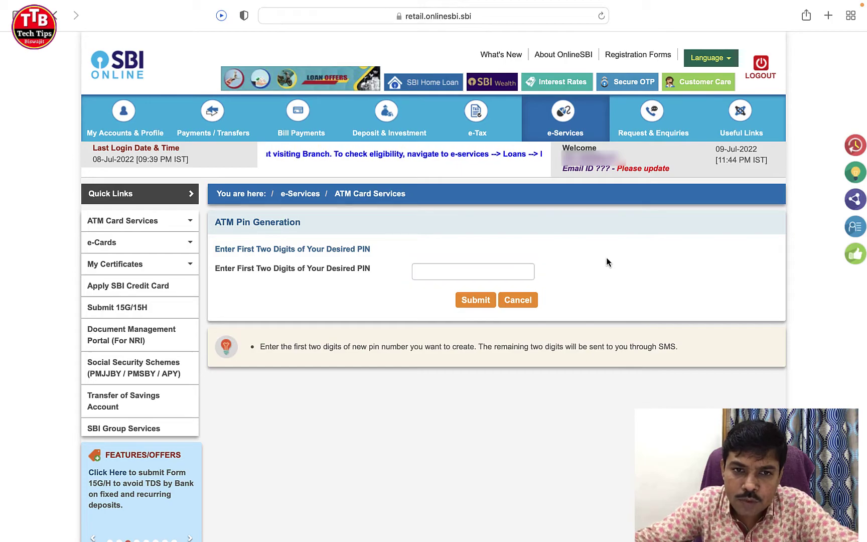
pyautogui.write('6')
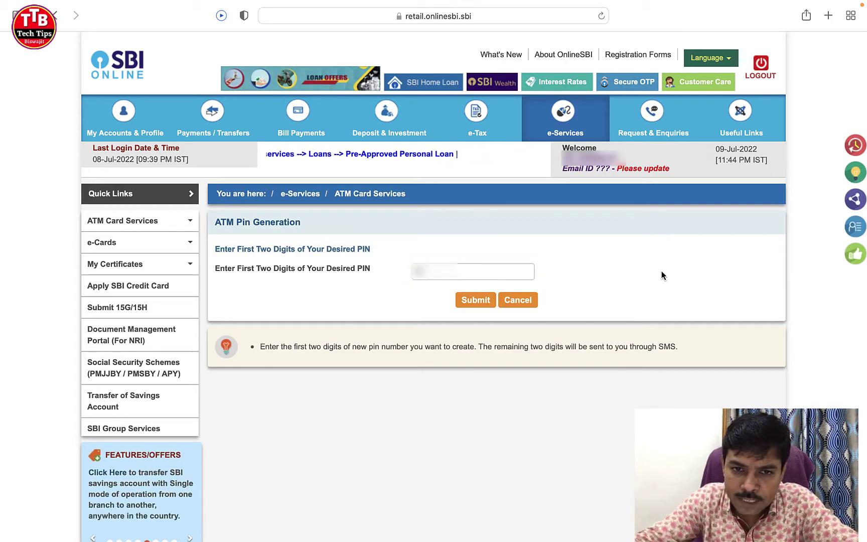
pyautogui.click(475, 303)
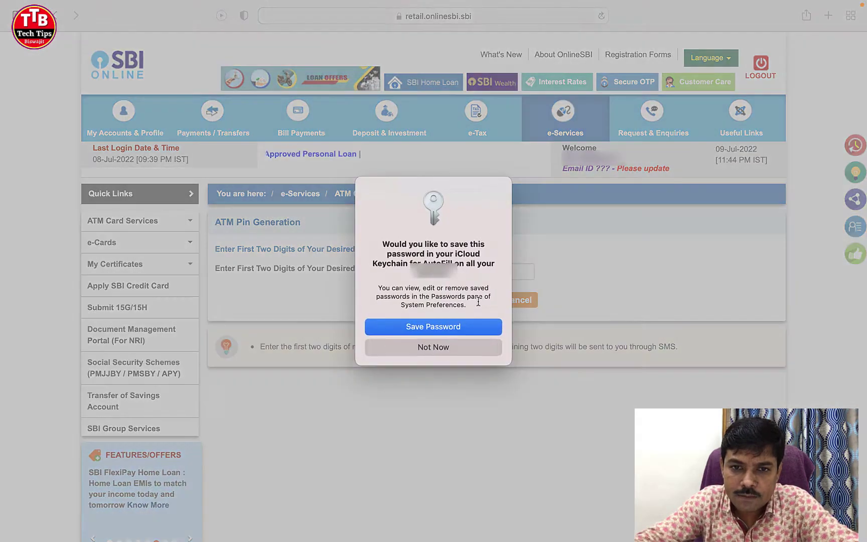
pyautogui.click(469, 350)
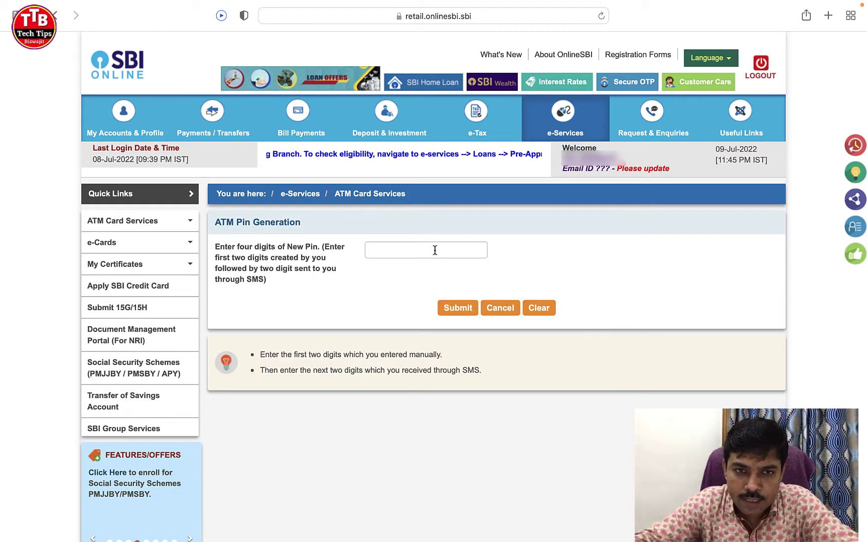
# Step: Submit all four new PIN digits, including the two received by SMS, and dismiss the prompt
pyautogui.click(479, 252)
pyautogui.write('12')
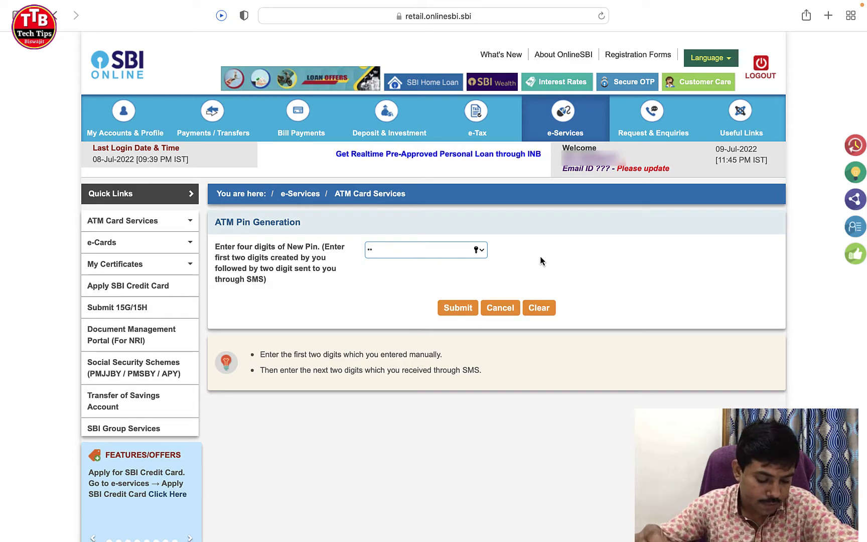
pyautogui.write('34')
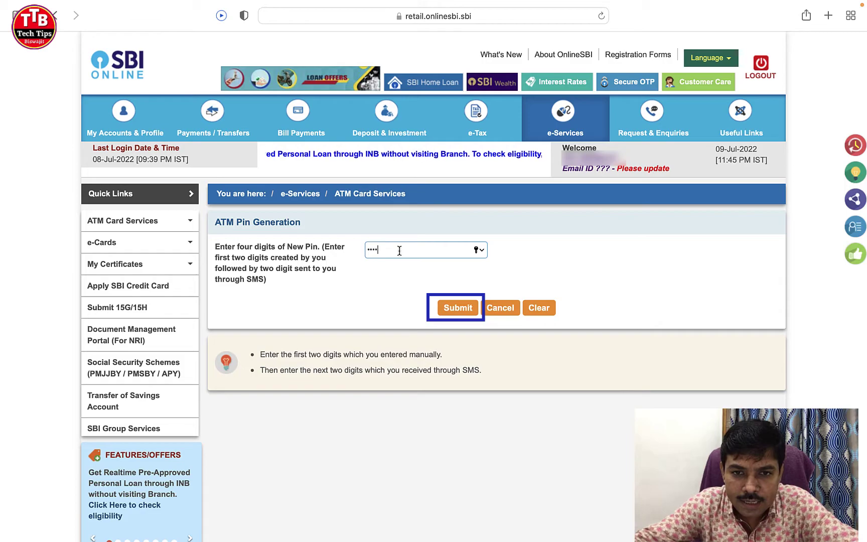
pyautogui.click(459, 312)
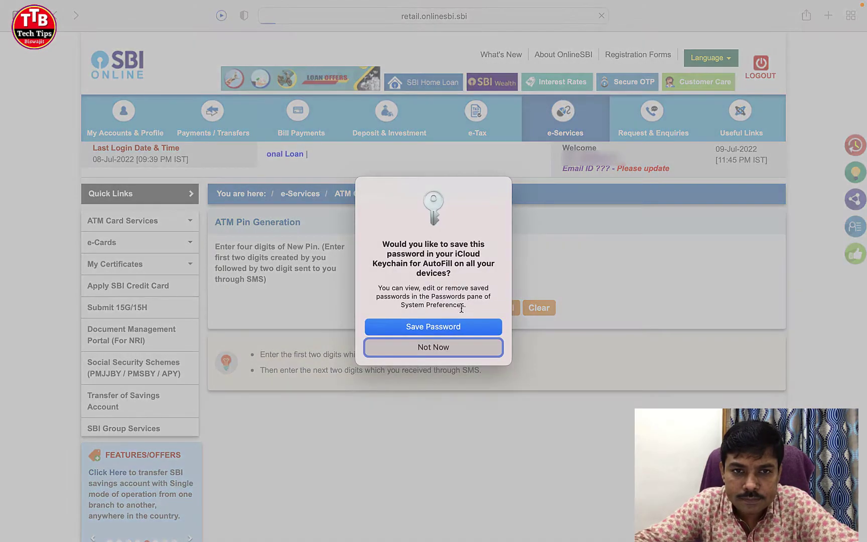
pyautogui.click(454, 351)
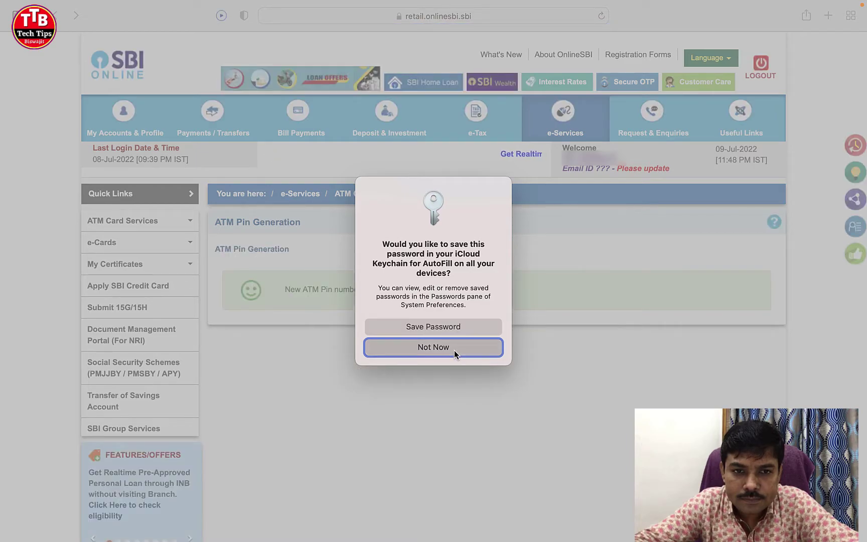